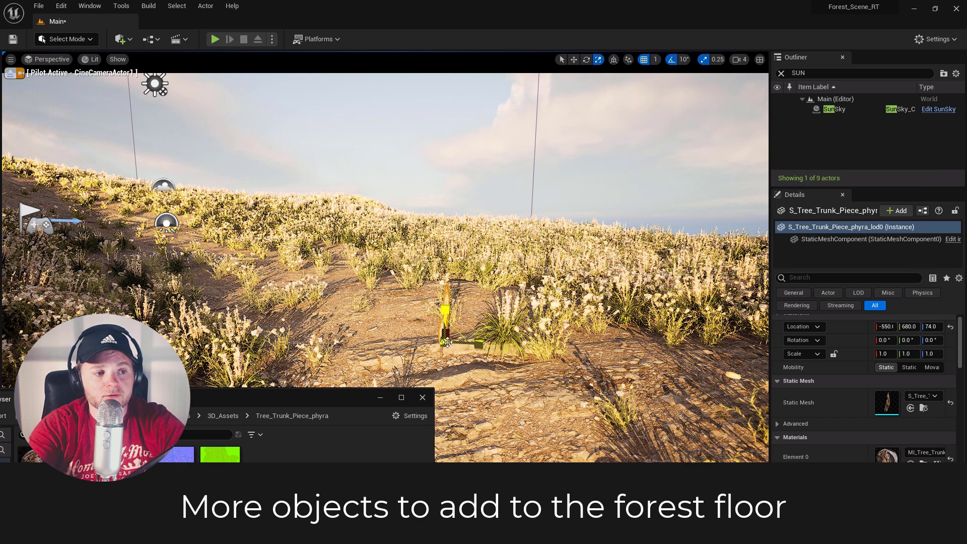
# - Scale the tree trunk to 5.5, lay it flat at -50 rotation, and move the Bridge window aside
pyautogui.moveTo(447, 342); pyautogui.dragTo(419, 335)
pyautogui.press('e')
pyautogui.press('w')
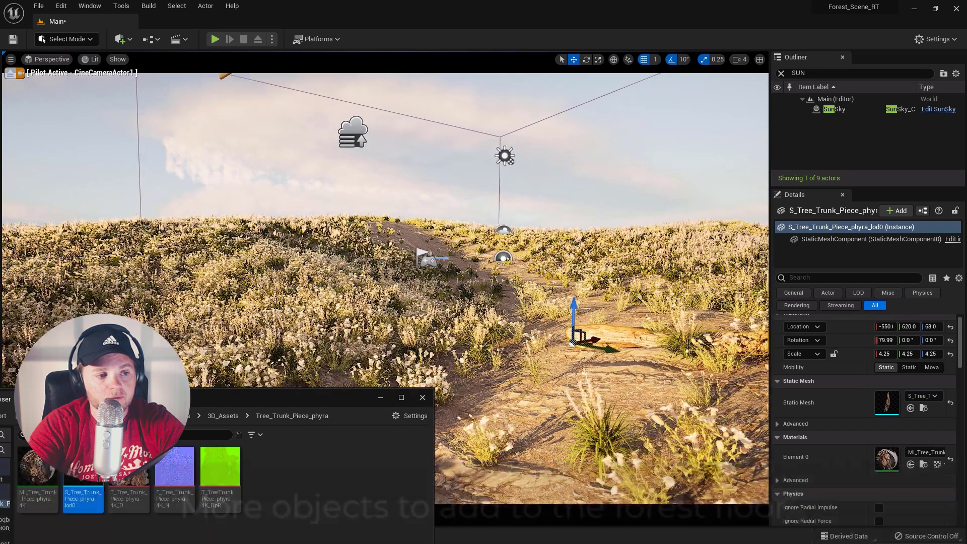
pyautogui.moveTo(540, 383); pyautogui.dragTo(545, 387)
pyautogui.hotkey('ctrl', 'z')
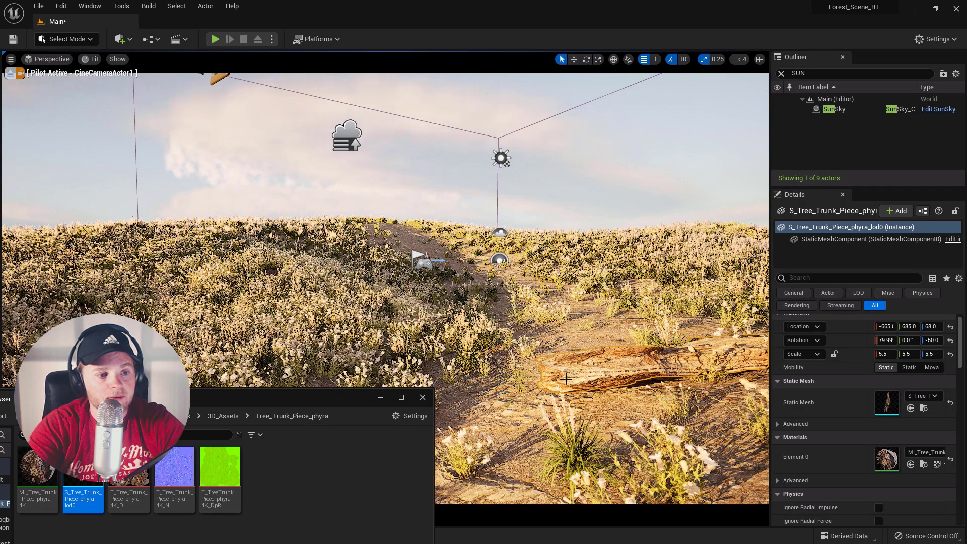
pyautogui.moveTo(566, 379); pyautogui.dragTo(566, 337, button='right')
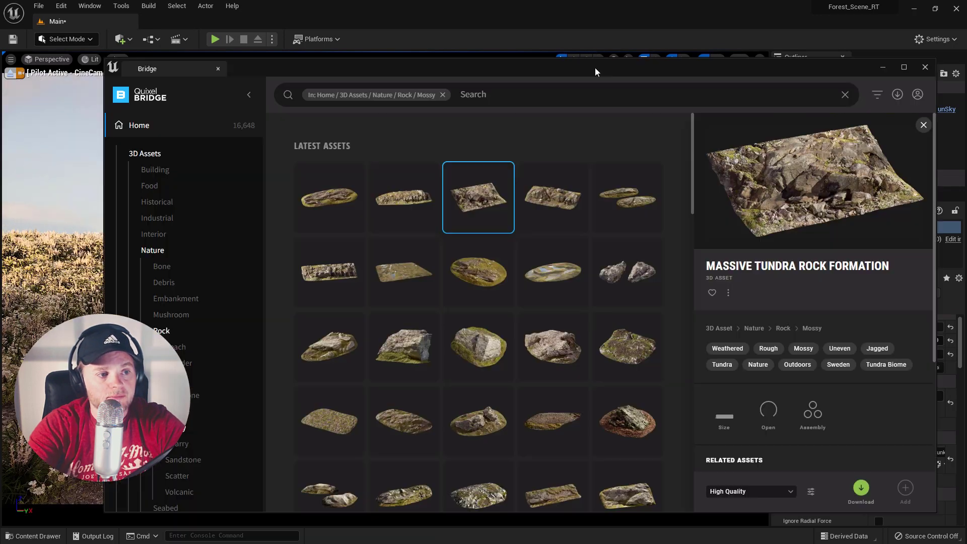
pyautogui.moveTo(594, 68); pyautogui.dragTo(608, 72)
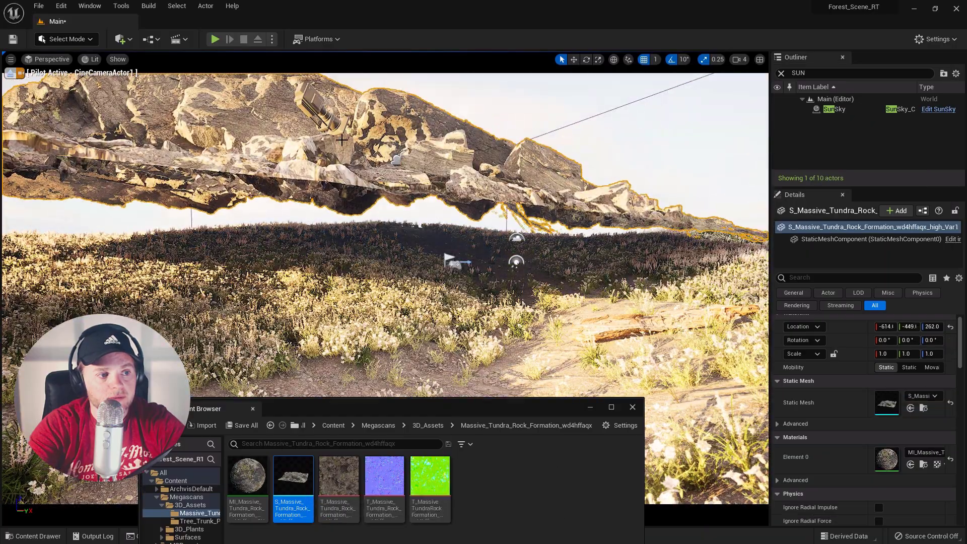
# - Sink the first tundra rock into the hillside and scale it to 0.733
pyautogui.moveTo(341, 139); pyautogui.dragTo(404, 315, button='right')
pyautogui.press('End')
pyautogui.press('w')
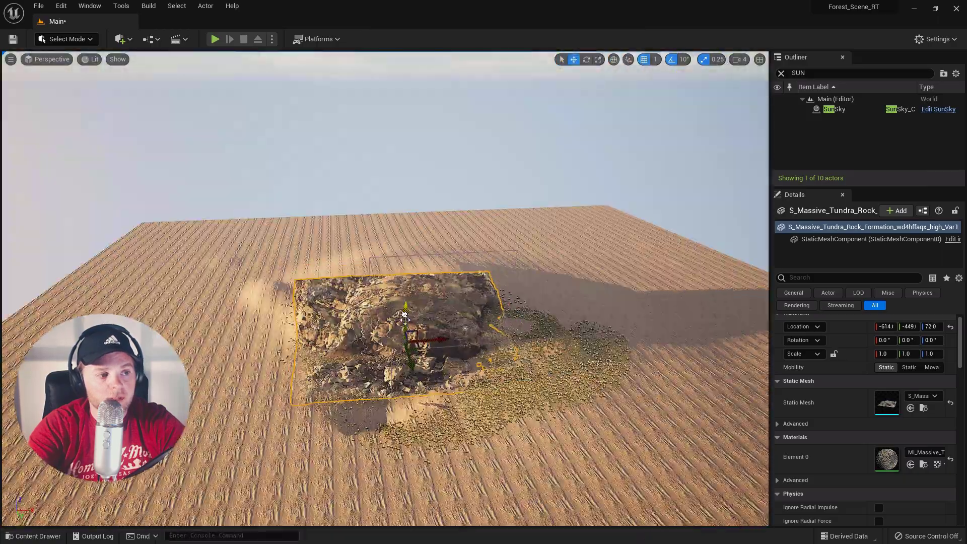
pyautogui.moveTo(405, 318); pyautogui.dragTo(406, 347)
pyautogui.moveTo(406, 348); pyautogui.dragTo(406, 302, button='right')
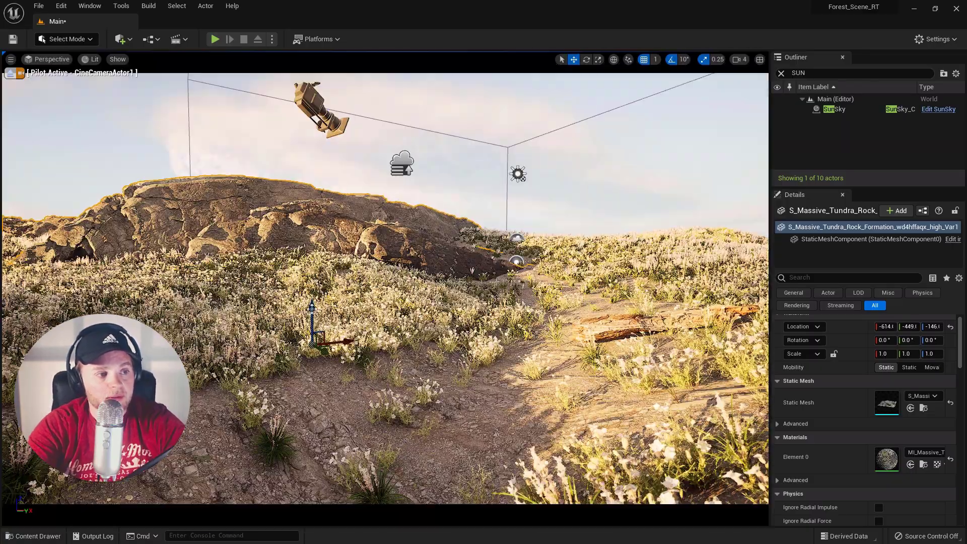
pyautogui.press('r')
pyautogui.moveTo(317, 336); pyautogui.dragTo(204, 295)
pyautogui.press('w')
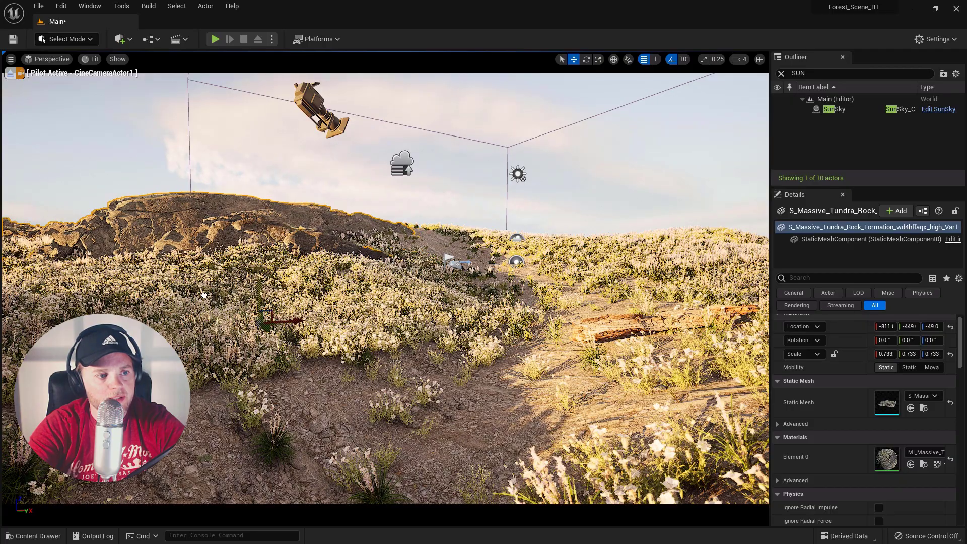
pyautogui.moveTo(204, 296); pyautogui.dragTo(405, 232)
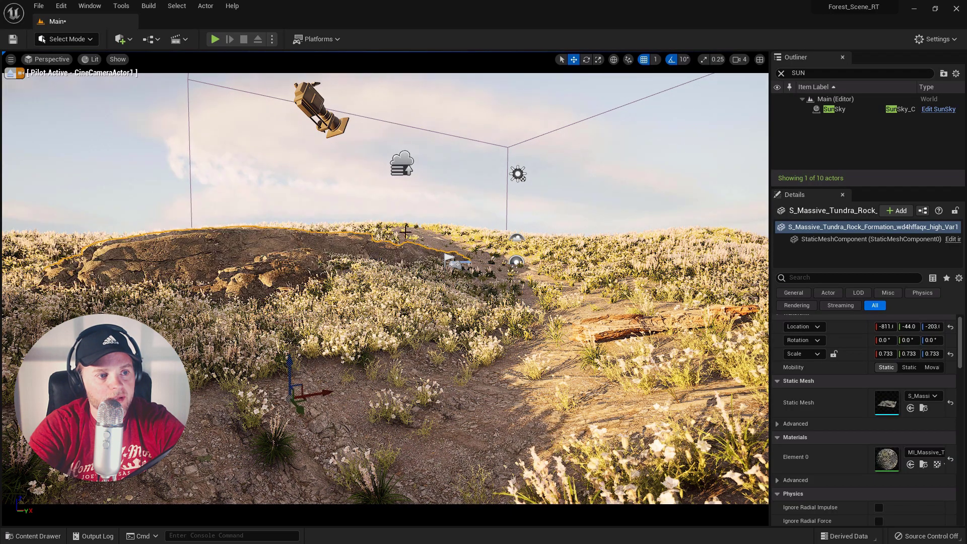
pyautogui.moveTo(368, 315); pyautogui.dragTo(317, 391)
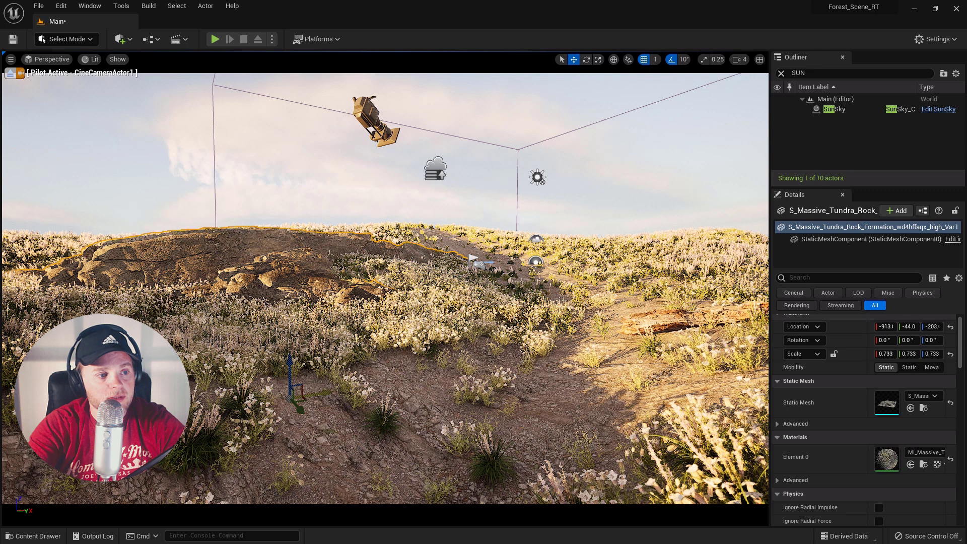
# - Alt-drag a rock copy right of the path, rotate it 40°, and tilt the foreground trunk onto the slope
pyautogui.keyDown('alt'); pyautogui.moveTo(411, 343); pyautogui.dragTo(607, 286); pyautogui.keyUp('alt')
pyautogui.moveTo(644, 319); pyautogui.dragTo(690, 326)
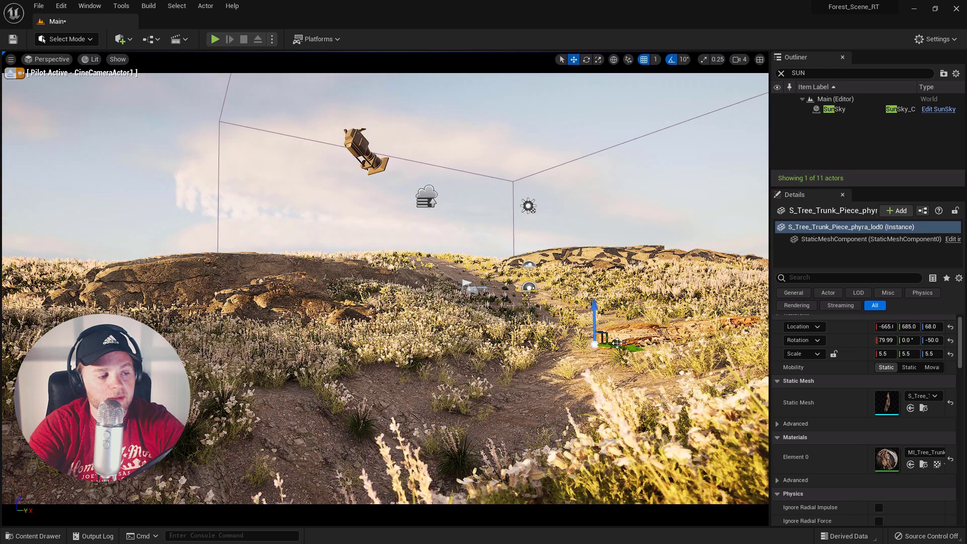
pyautogui.click(219, 356)
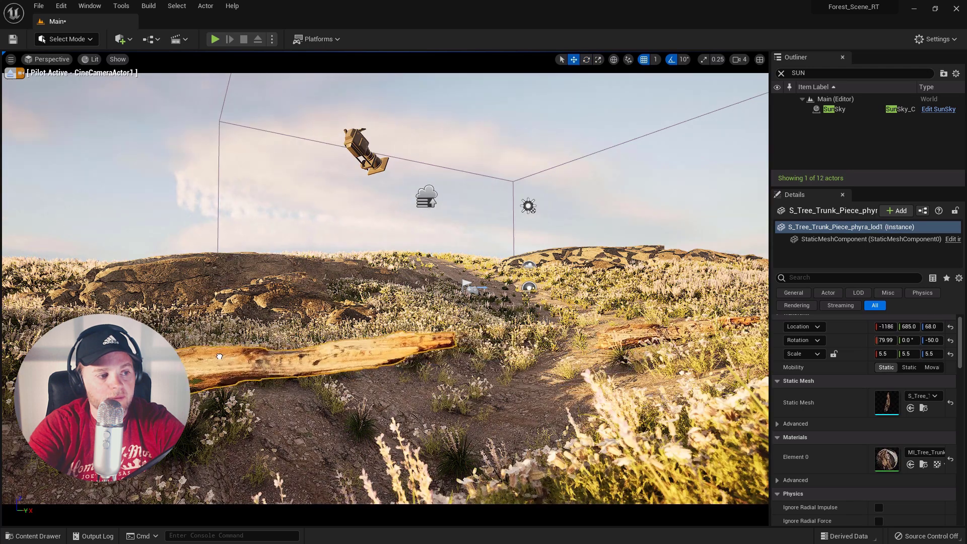
pyautogui.moveTo(199, 360); pyautogui.dragTo(192, 389)
pyautogui.press('w')
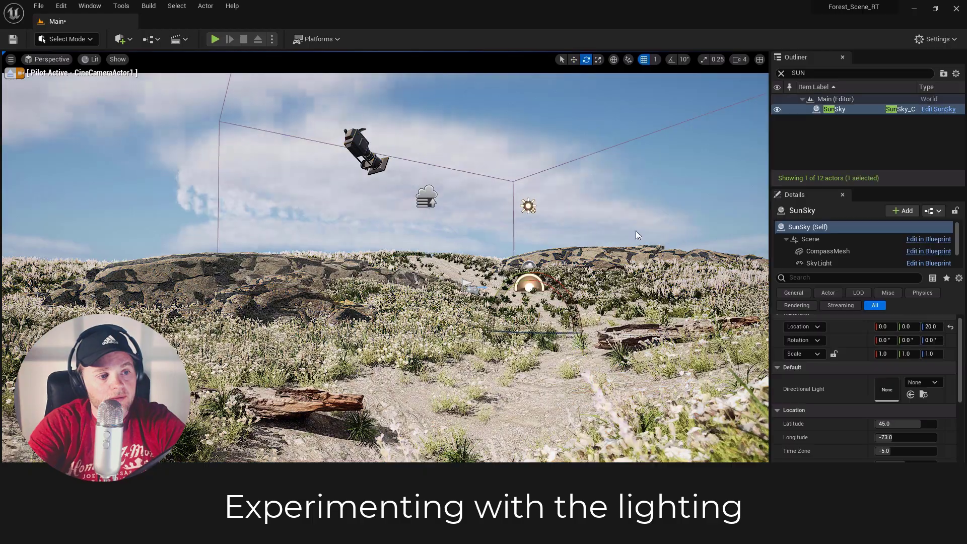
# - Rotate the SunSky directional light for warmer light and add the European Black Alder pack to the project
pyautogui.scroll(-2, 831, 241)
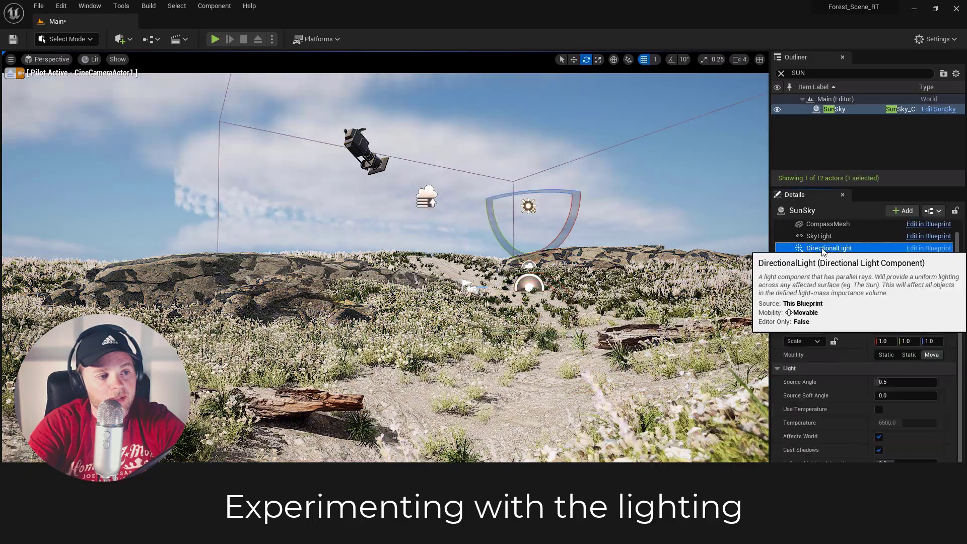
pyautogui.click(828, 248)
pyautogui.moveTo(574, 191); pyautogui.dragTo(535, 276)
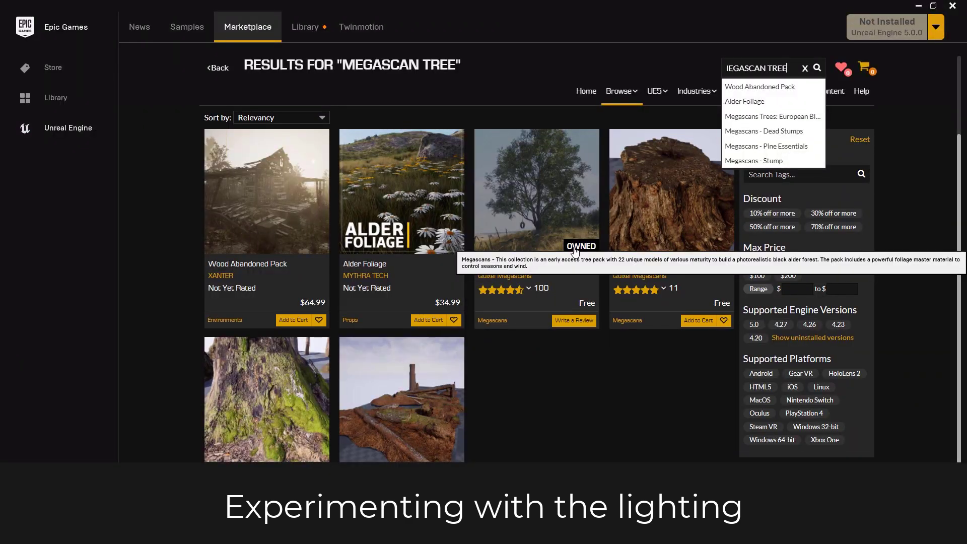
pyautogui.click(529, 209)
pyautogui.click(701, 371)
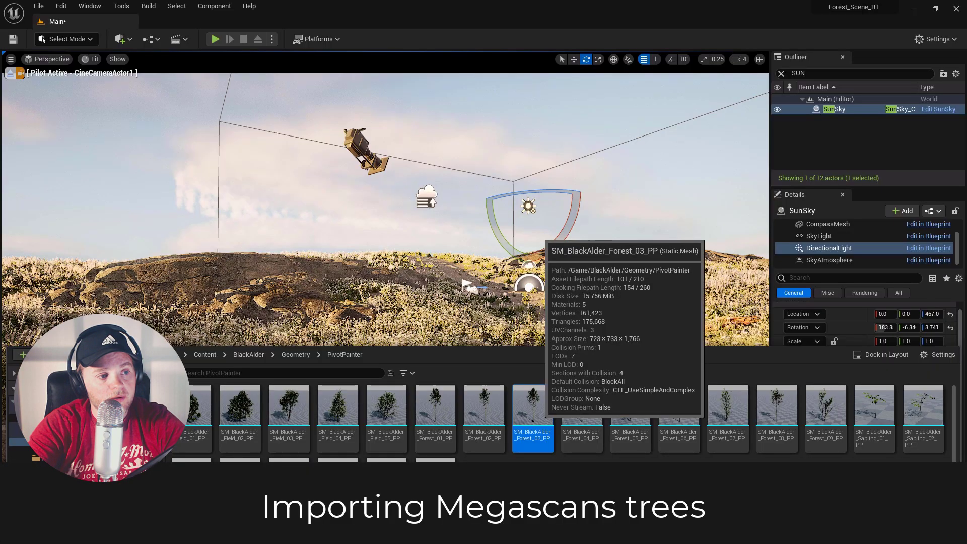
# - Place SM_BlackAlder_Forest_03_PP beside the path and expand the camera's Post Process Lens settings
pyautogui.moveTo(532, 405); pyautogui.dragTo(451, 332)
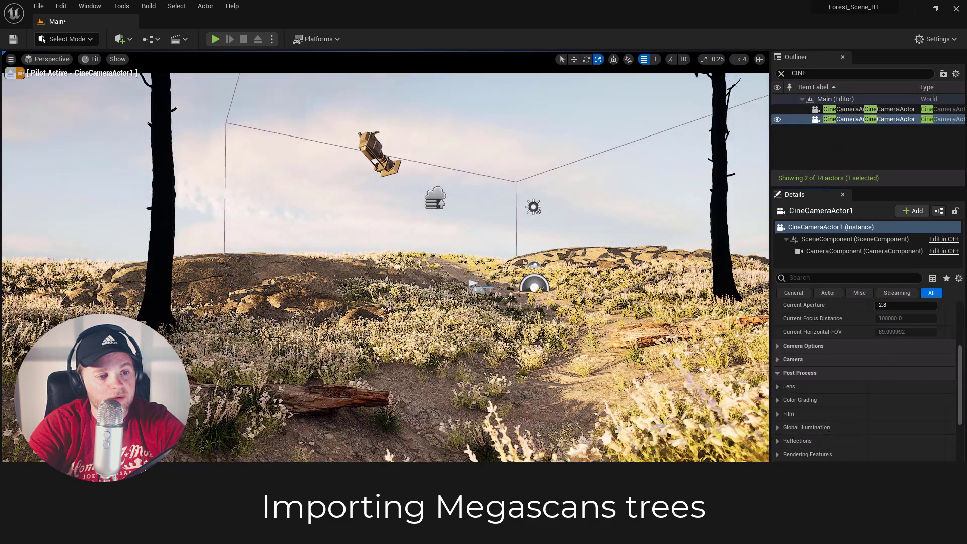
pyautogui.click(778, 386)
pyautogui.scroll(-2, 778, 386)
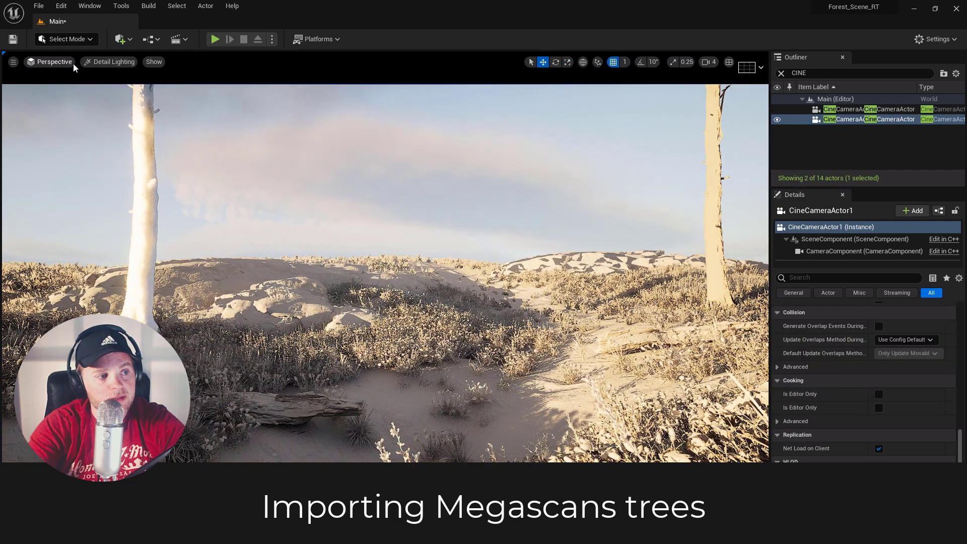
# - Switch the viewport to Path Tracing view mode to check the render
pyautogui.click(13, 62)
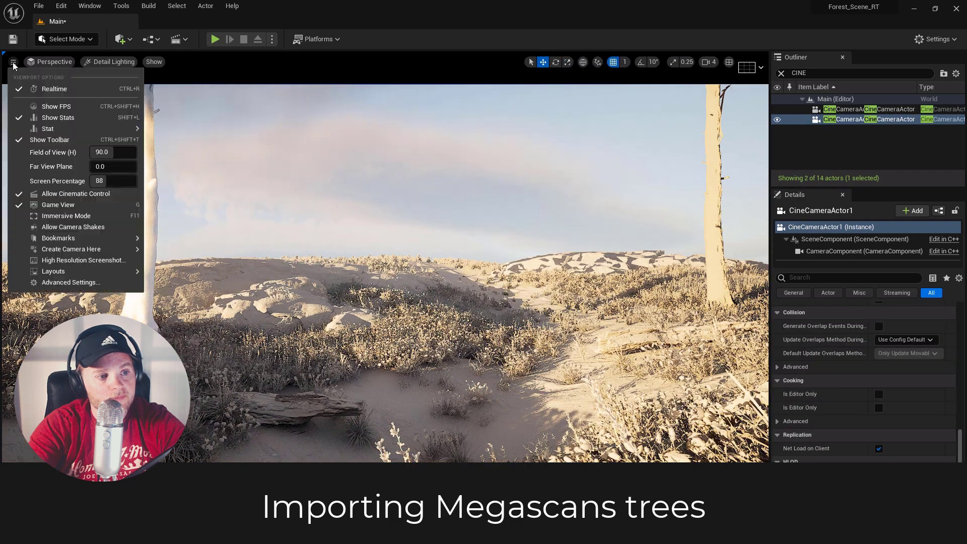
pyautogui.click(42, 210)
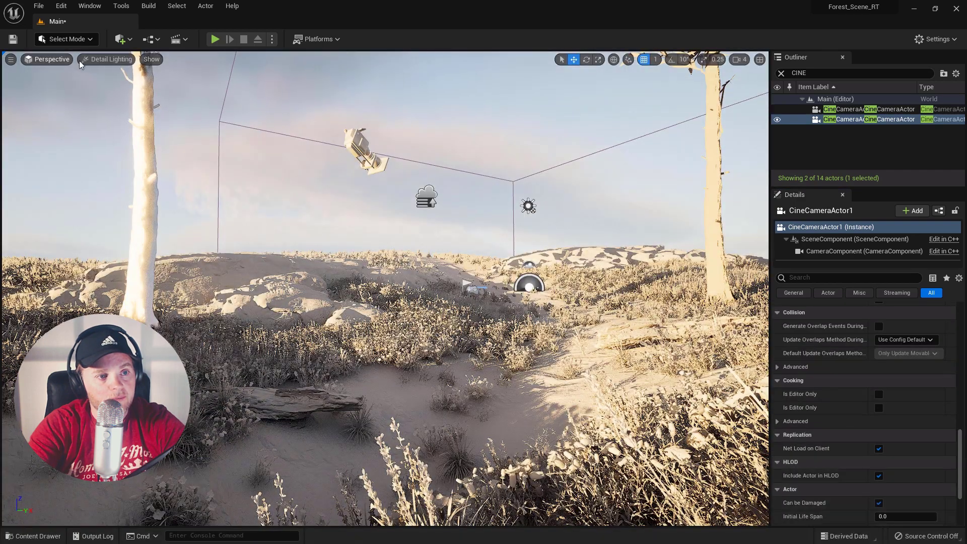
pyautogui.click(105, 59)
pyautogui.click(89, 176)
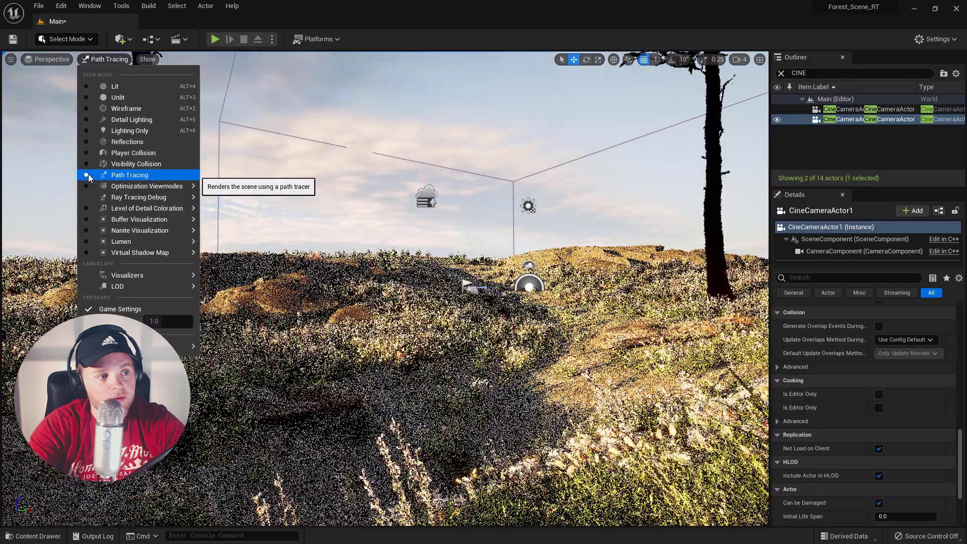
pyautogui.click(282, 274)
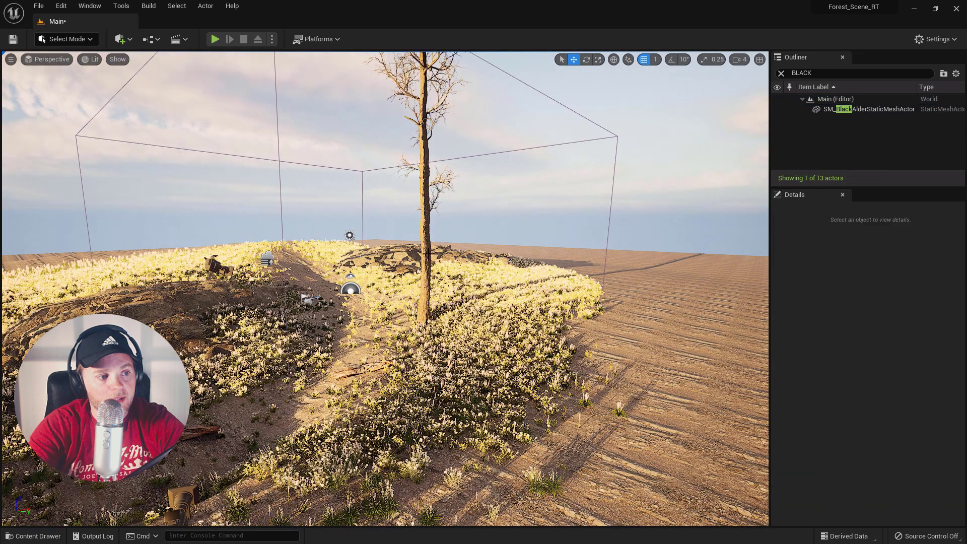
# - Place SM_BlackAlder_Forest_06_PP on the hillside from the Content Drawer
pyautogui.click(423, 297)
pyautogui.click(423, 297)
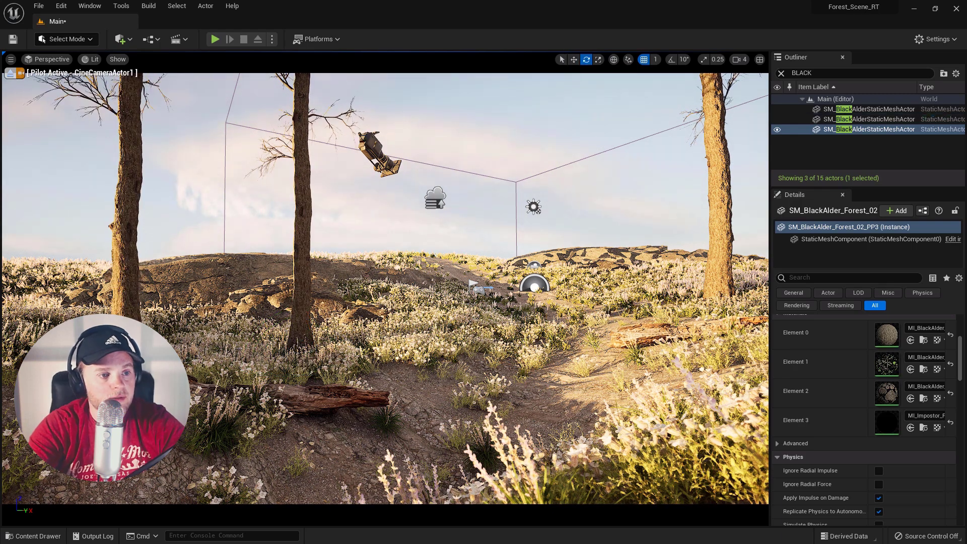
pyautogui.hotkey('ctrl', 'space')
pyautogui.moveTo(679, 418); pyautogui.dragTo(629, 295)
pyautogui.moveTo(629, 294); pyautogui.dragTo(604, 327, button='right')
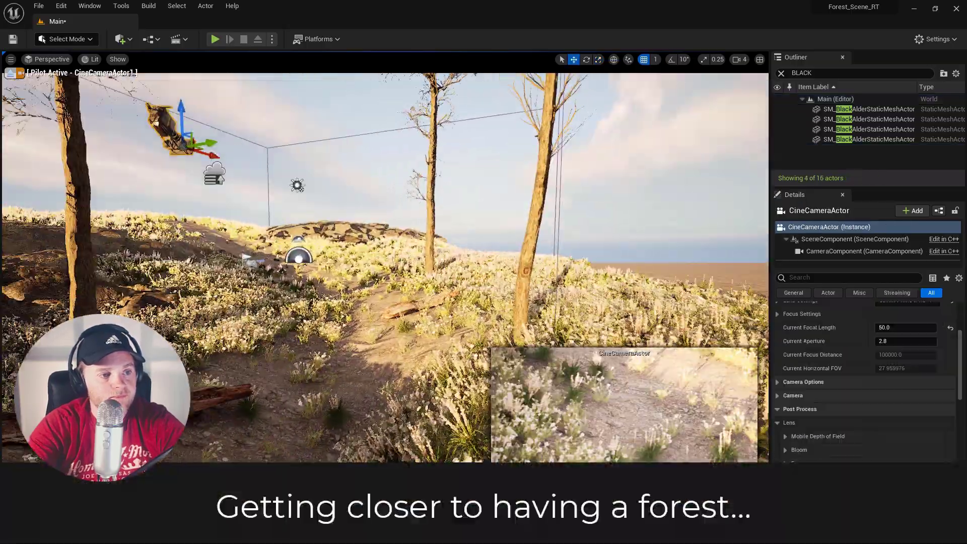
pyautogui.moveTo(668, 429); pyautogui.dragTo(634, 429, button='right')
# - Stand the tilted alder tree upright and lower the sun for sunset light
pyautogui.click(668, 429)
pyautogui.press('e')
pyautogui.moveTo(668, 428); pyautogui.dragTo(645, 425)
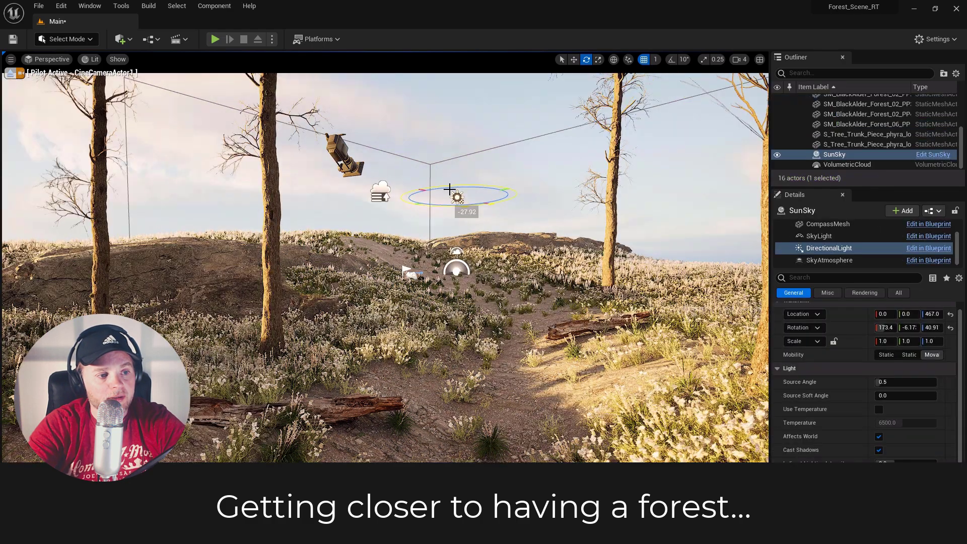
pyautogui.moveTo(423, 206); pyautogui.dragTo(423, 206)
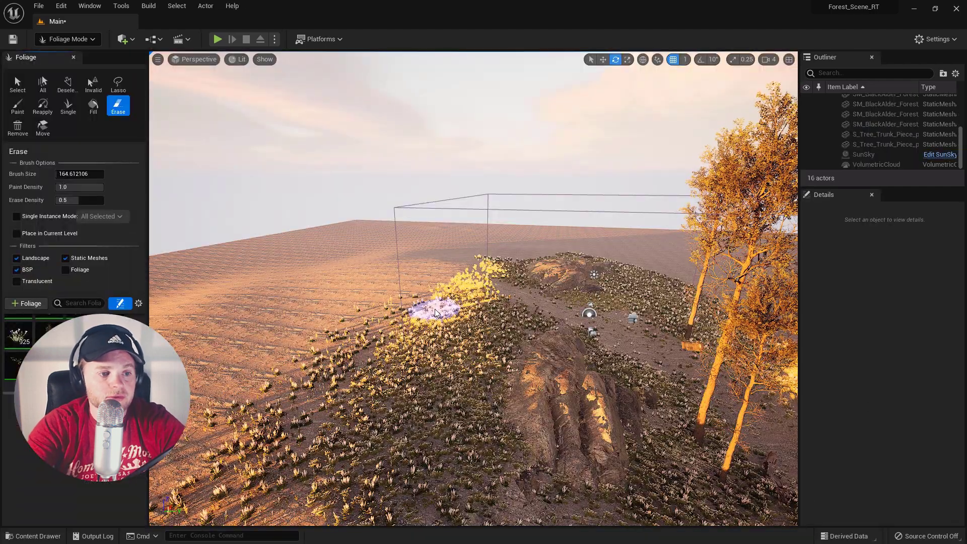
# - Paint and erase alder foliage with a larger brush, then view through CineCameraActor1
pyautogui.press(']')
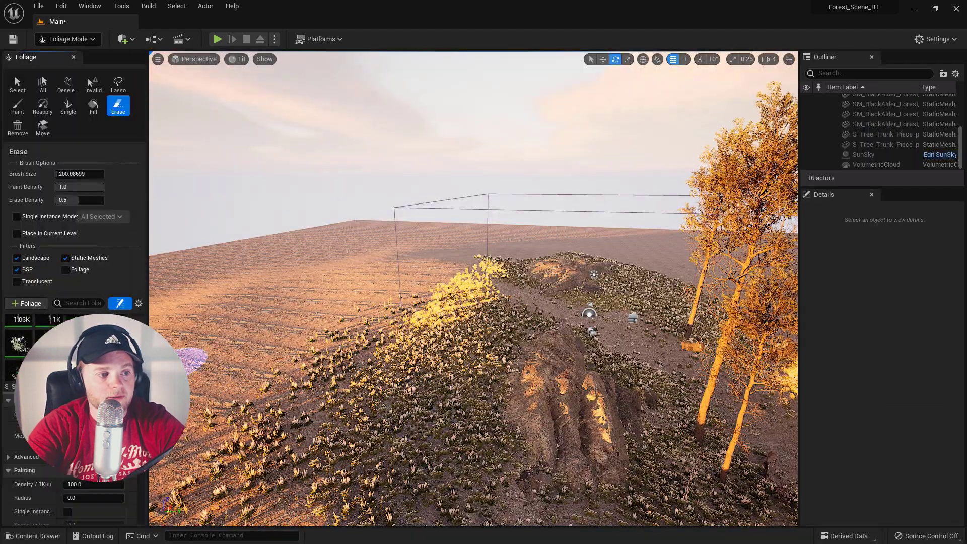
pyautogui.press(']')
pyautogui.press(']')
pyautogui.press(']')
pyautogui.press(']')
pyautogui.press(']')
pyautogui.press(']')
pyautogui.press(']')
pyautogui.press(']')
pyautogui.press(']')
pyautogui.press(']')
pyautogui.press(']')
pyautogui.press(']')
pyautogui.press(']')
pyautogui.press(']')
pyautogui.press(']')
pyautogui.press(']')
pyautogui.press(']')
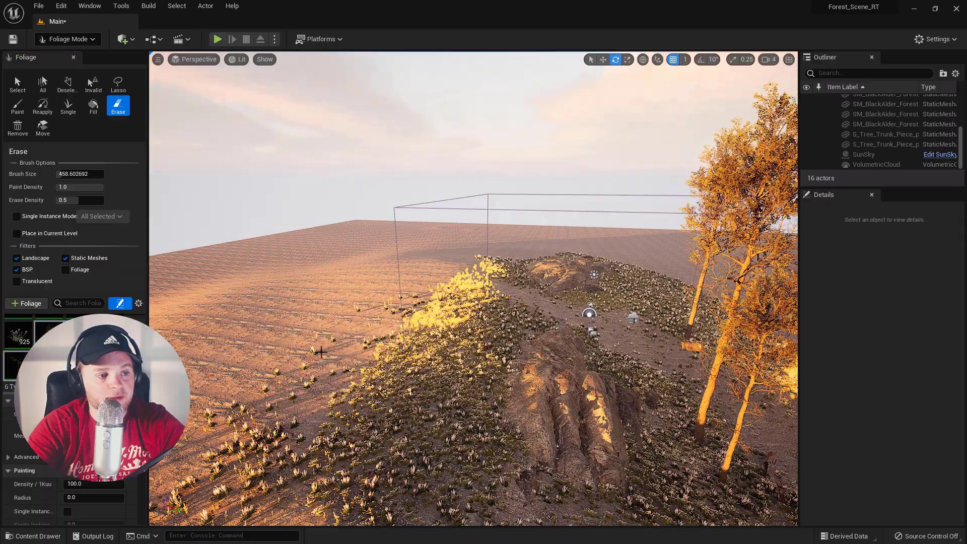
pyautogui.click(355, 385)
pyautogui.click(118, 106)
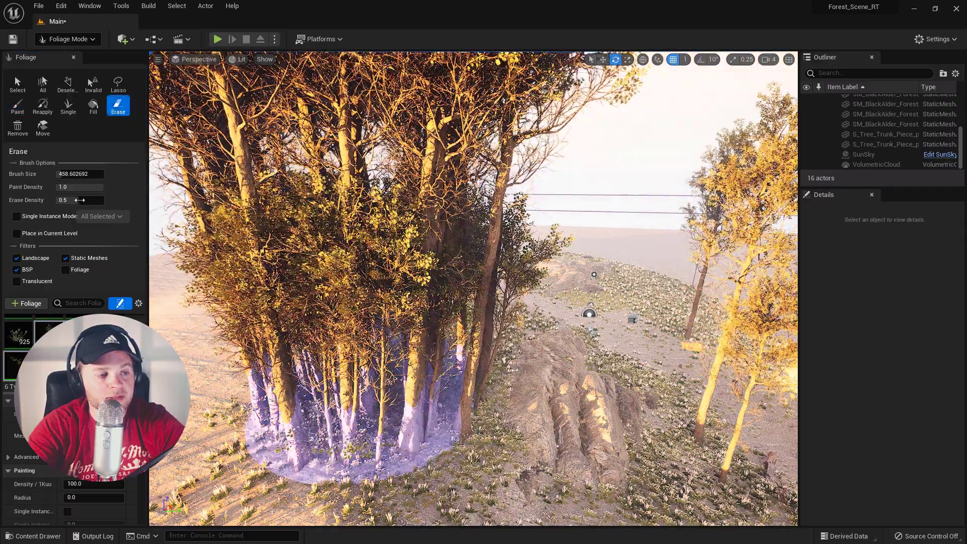
pyautogui.click(384, 391)
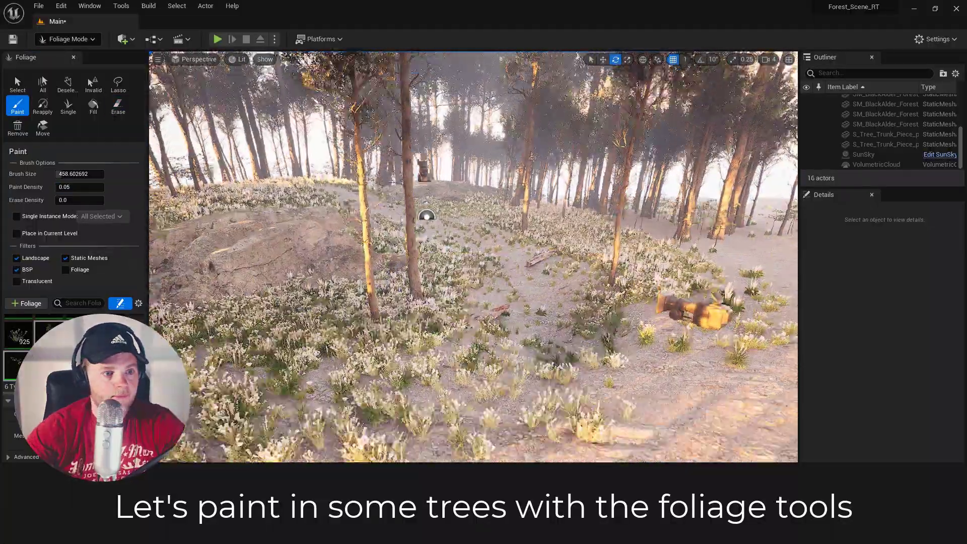
pyautogui.click(196, 59)
pyautogui.click(221, 171)
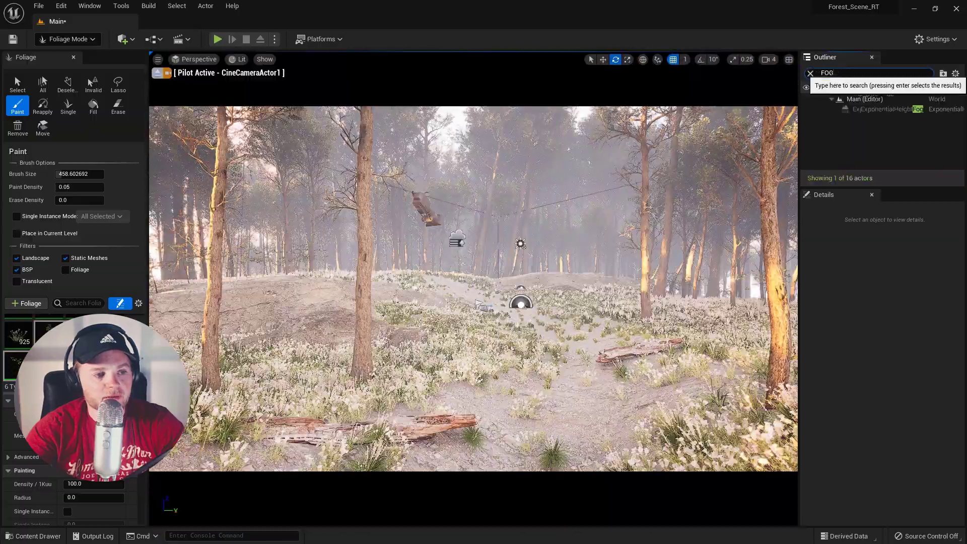
# - Return to Select Mode and enable Volumetric Fog on ExponentialHeightFog
pyautogui.hotkey('shift', '1')
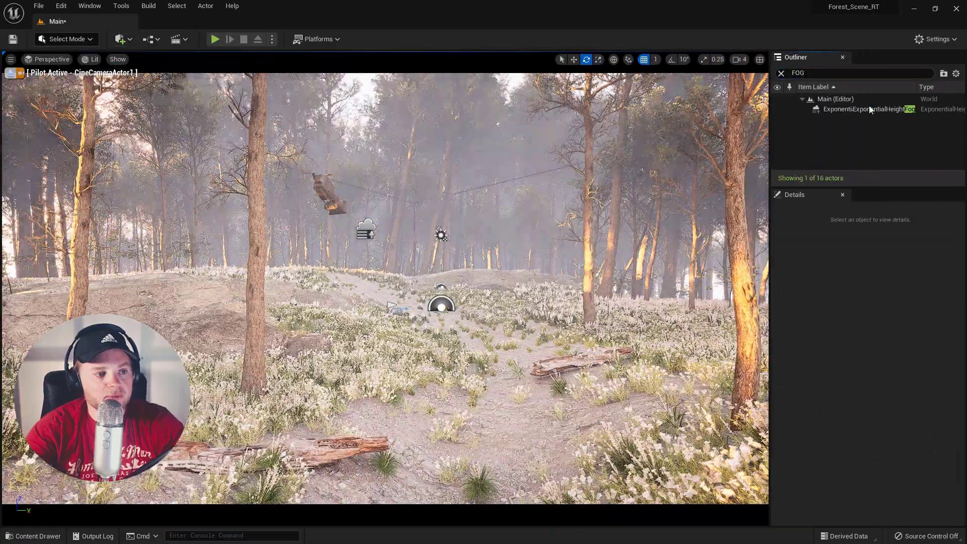
pyautogui.click(869, 110)
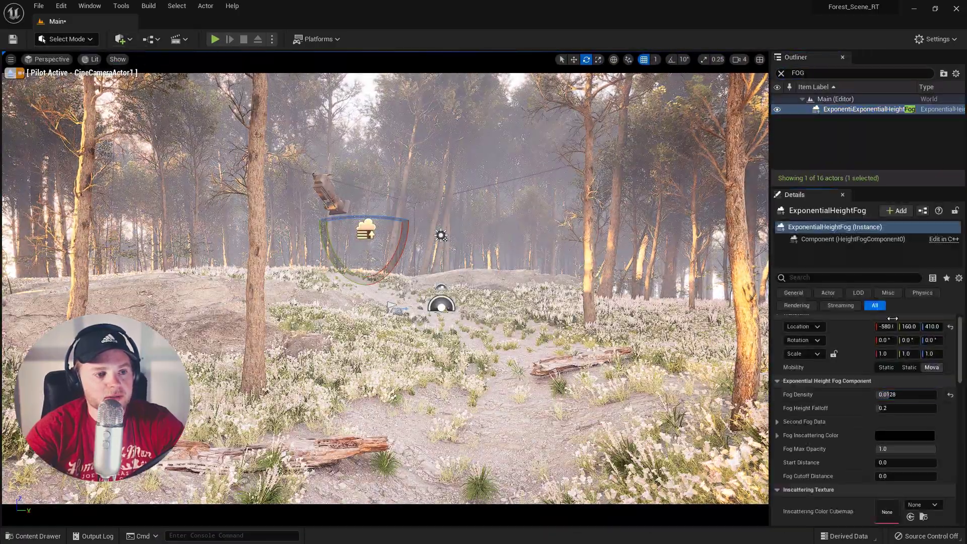
pyautogui.scroll(-5, 906, 407)
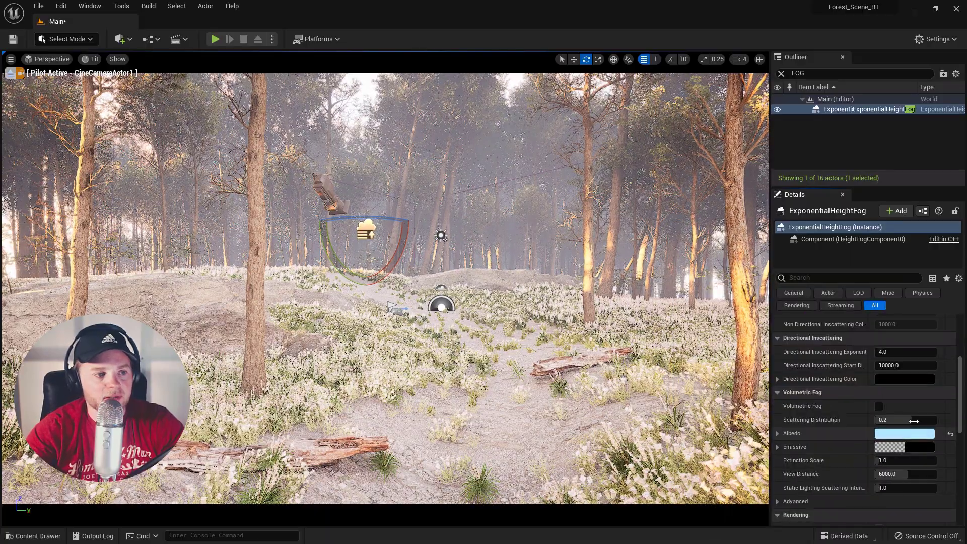
pyautogui.click(878, 406)
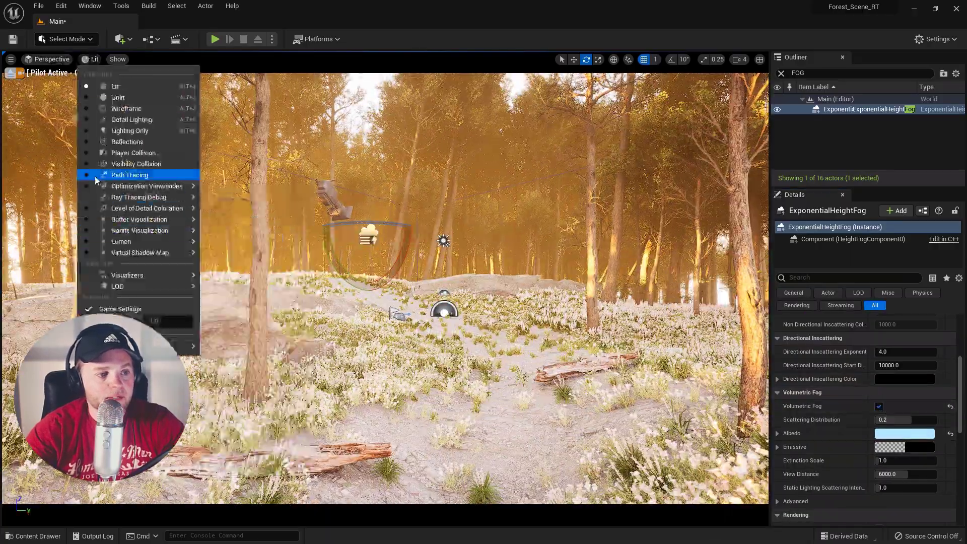
# - Preview the fog in Path Tracing, then return to Lit and deselect
pyautogui.click(95, 176)
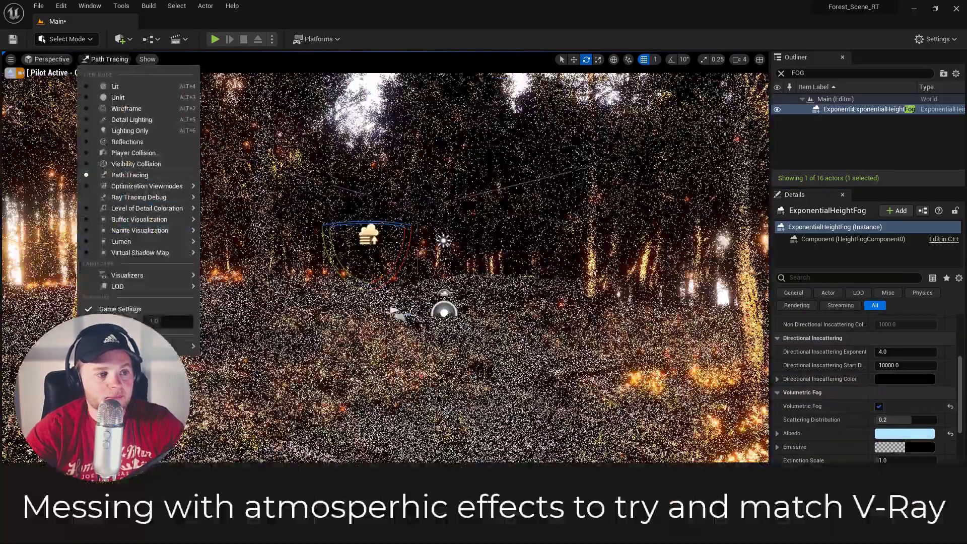
pyautogui.click(371, 118)
pyautogui.click(371, 119)
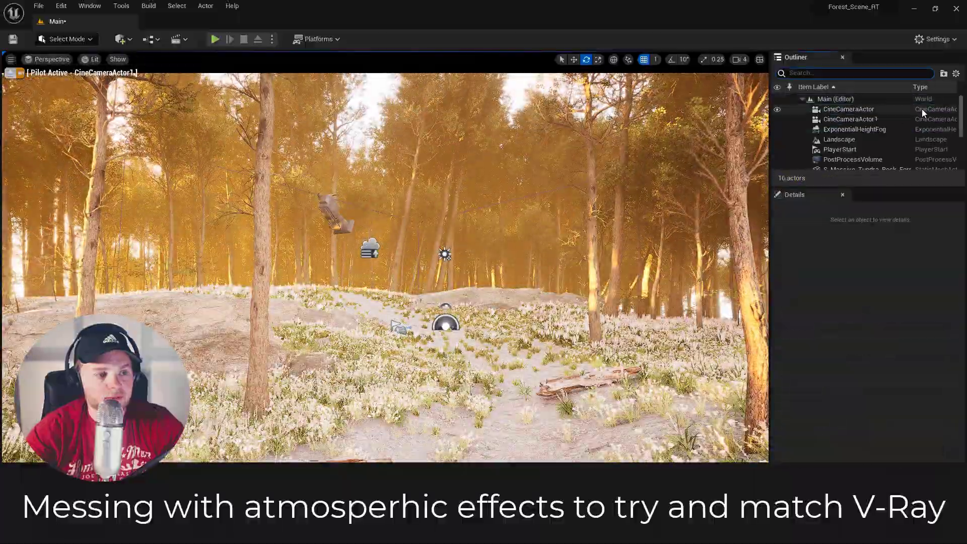
# - Rotate the SunSky directional light higher for paler, misty daylight
pyautogui.click(445, 254)
pyautogui.click(829, 248)
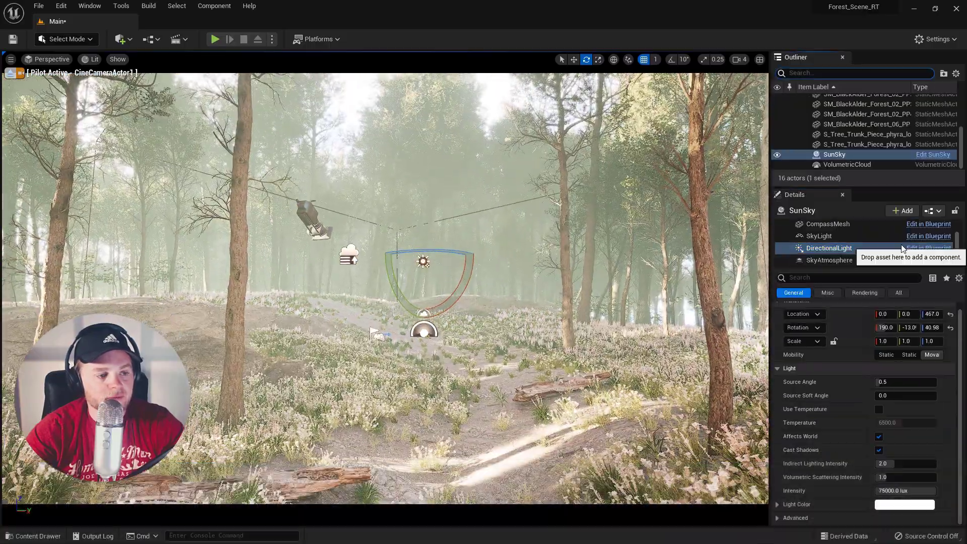
pyautogui.hotkey('ctrl', 'l')
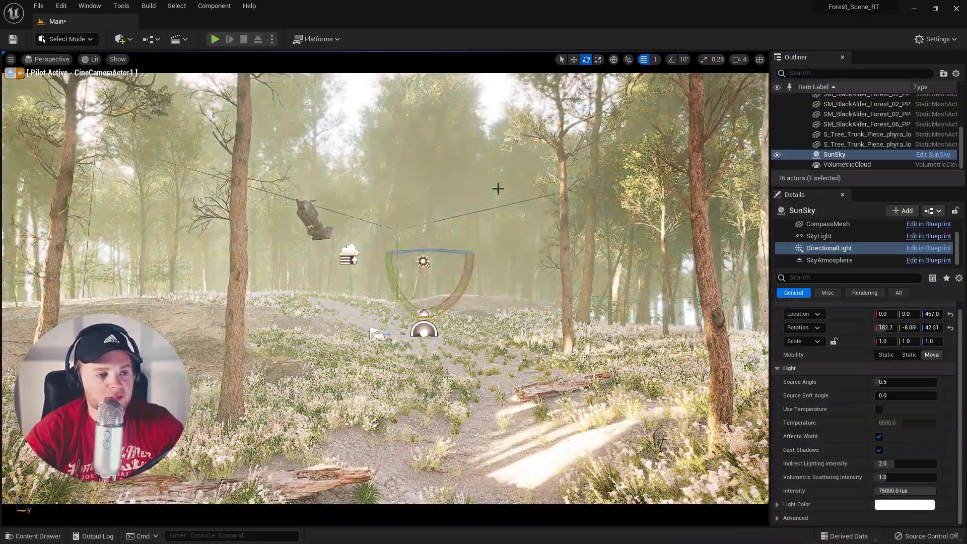
# - Set CineCameraActor1's Exposure Metering Mode to Manual
pyautogui.click(91, 59)
pyautogui.press('Escape')
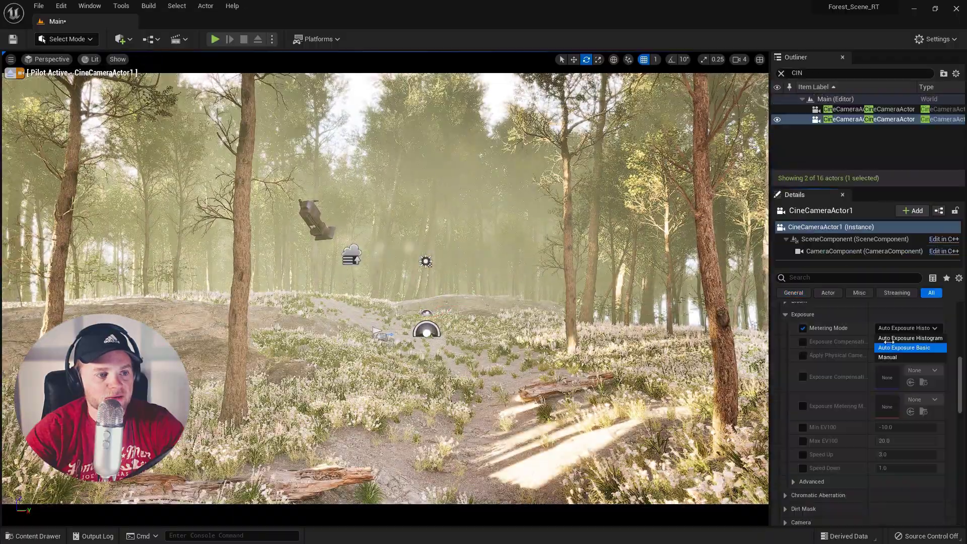
pyautogui.click(887, 357)
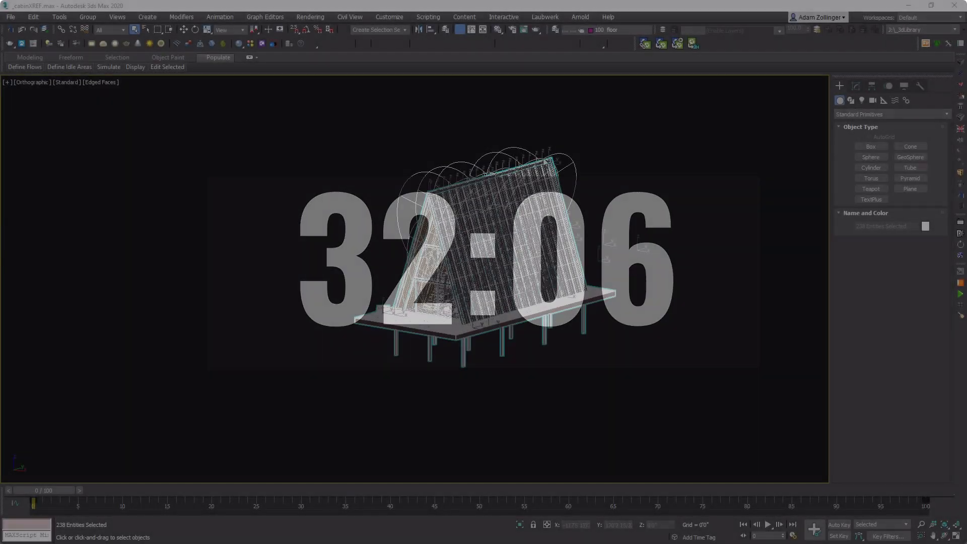
# - Export the selected cabin objects as a Datasmith file with Include set to Selection
pyautogui.click(10, 17)
pyautogui.moveTo(60, 166)
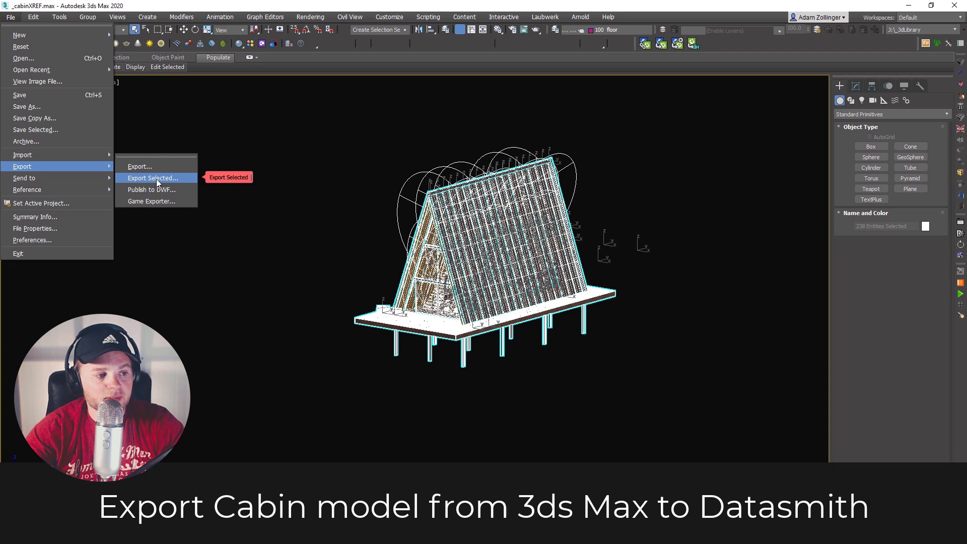
pyautogui.click(157, 183)
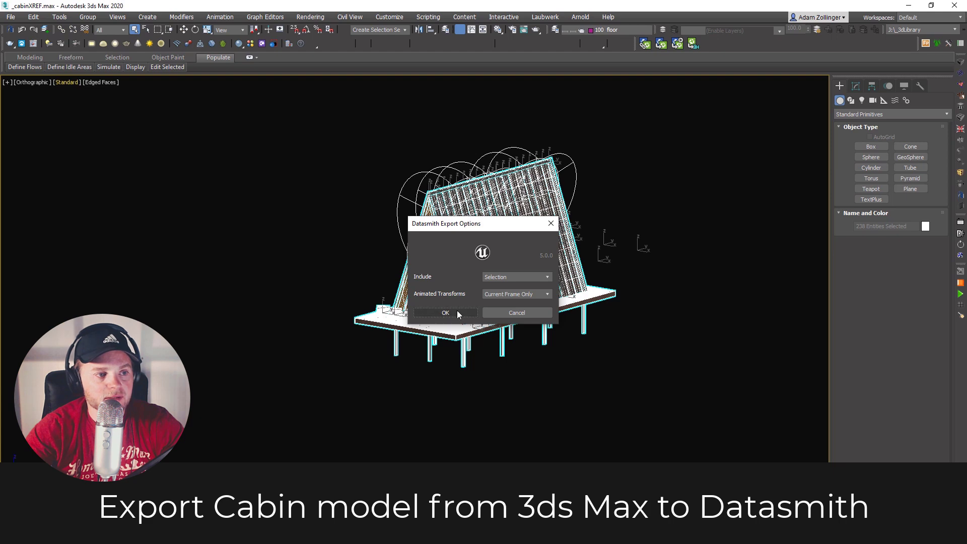
pyautogui.click(457, 313)
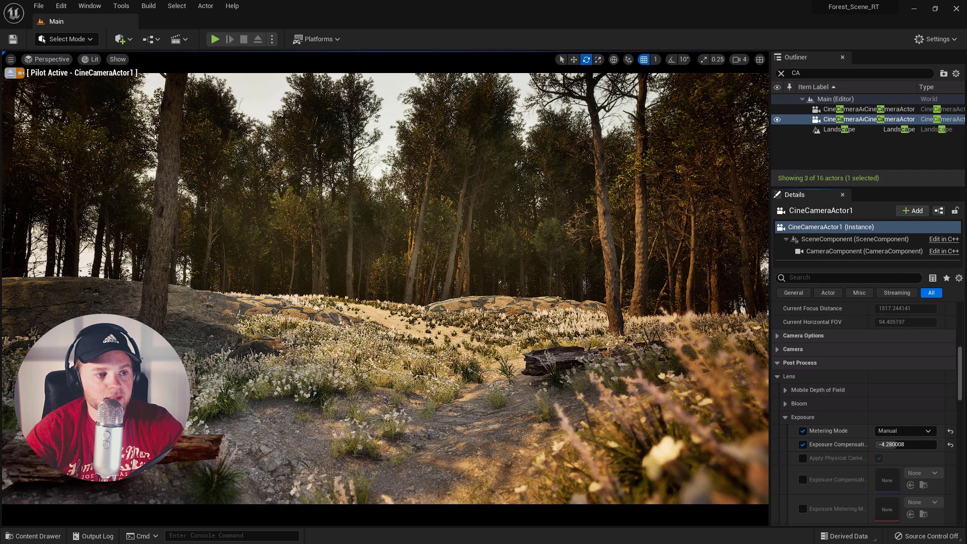
pyautogui.click(123, 39)
# - Import cabinDatasmithExport.udatasmith into the Content folder via Datasmith File Import
pyautogui.moveTo(151, 122)
pyautogui.click(241, 134)
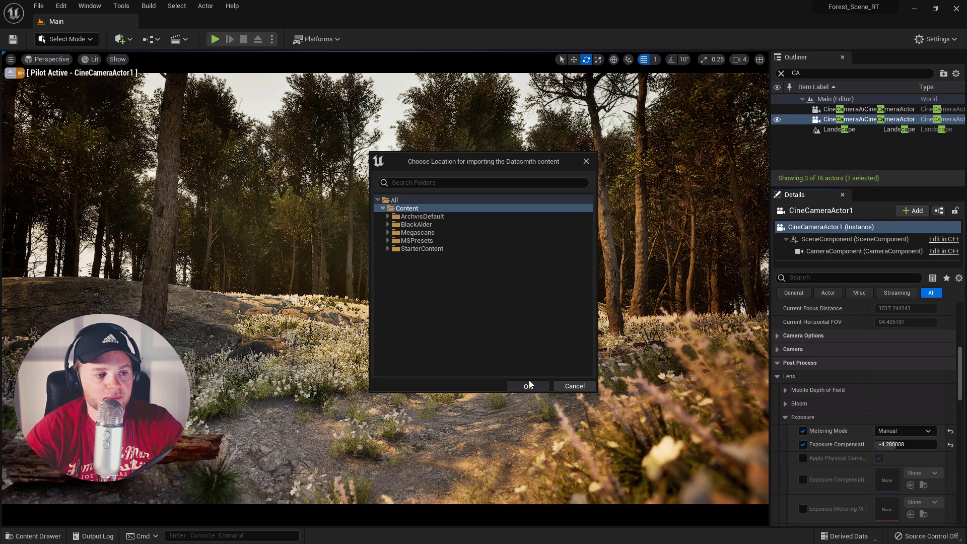
pyautogui.click(528, 385)
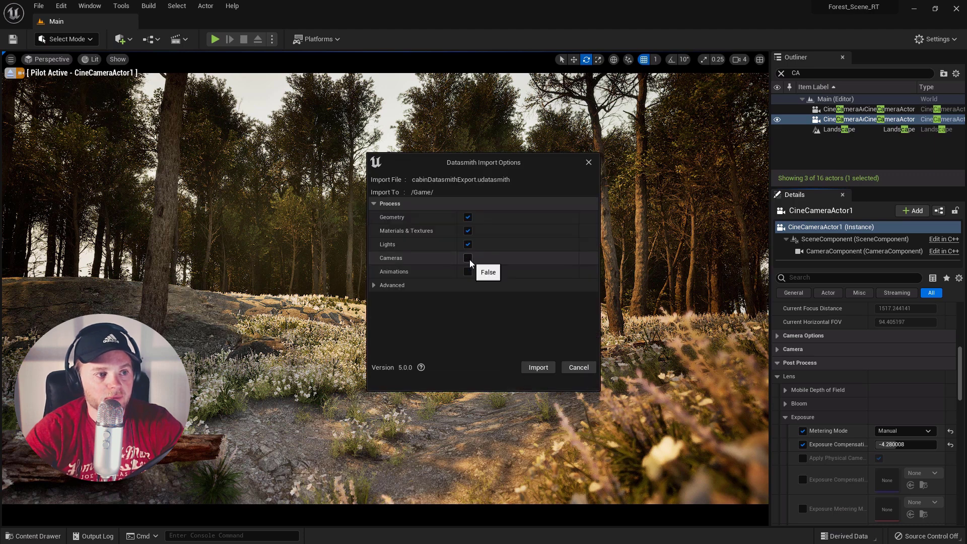
pyautogui.click(538, 285)
pyautogui.click(539, 297)
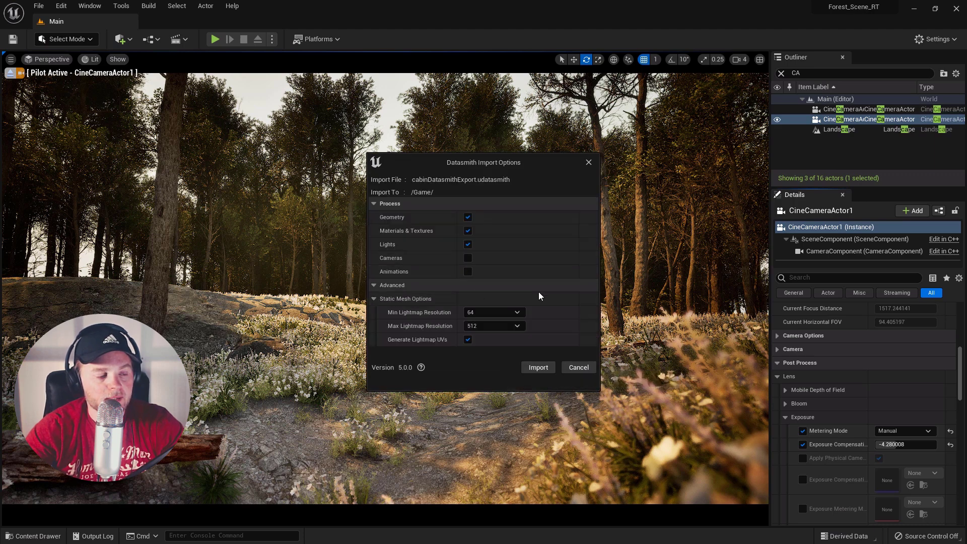
pyautogui.click(539, 368)
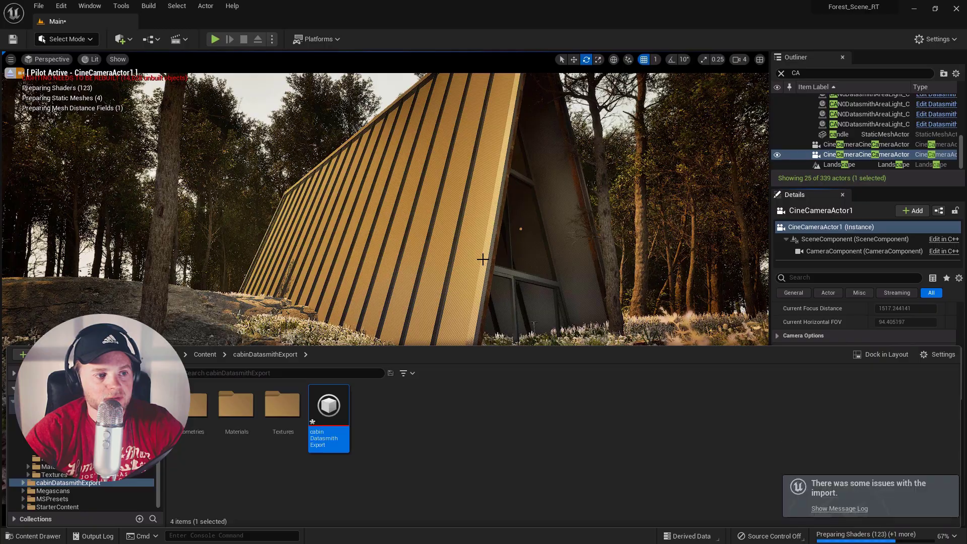
# - Undo the earlier cabin rotations, then view through CineCameraActor1 and turn the cabin about 9.58° yaw
pyautogui.click(474, 268)
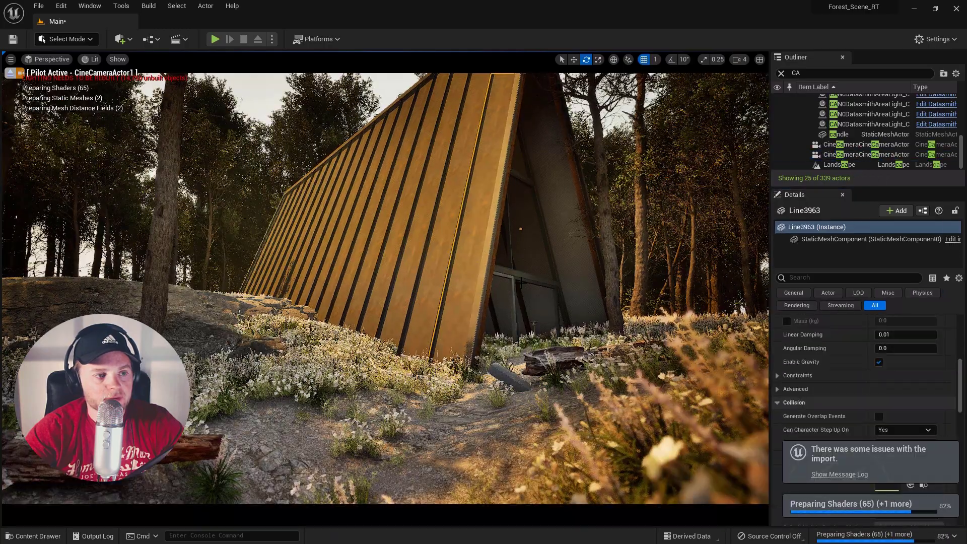
pyautogui.click(13, 76)
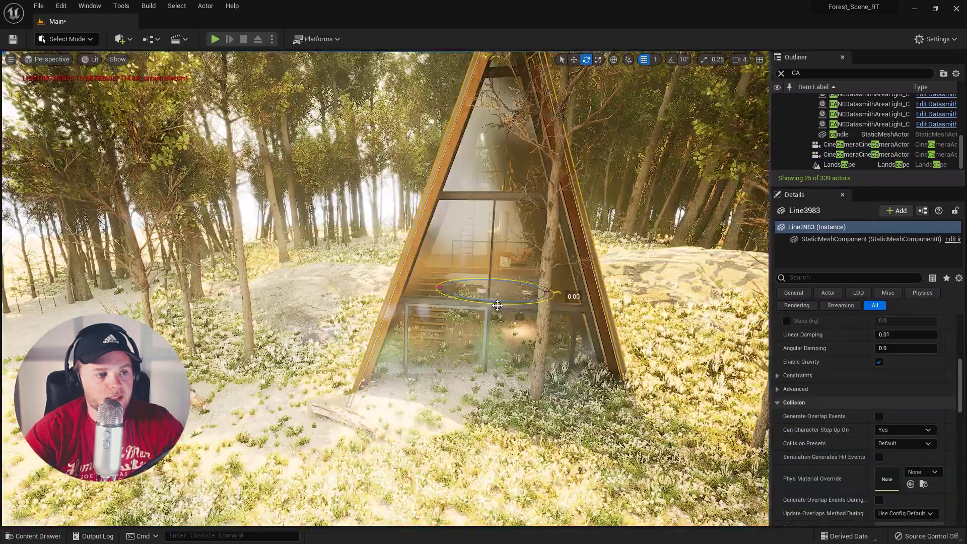
pyautogui.scroll(6, 875, 146)
pyautogui.press('Escape')
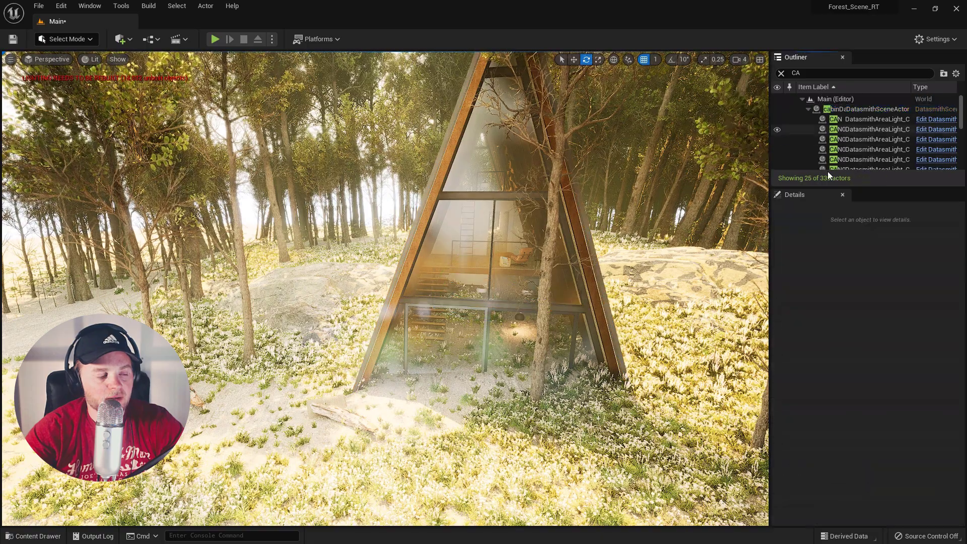
pyautogui.hotkey('ctrl', 'z')
pyautogui.hotkey('ctrl', 'z')
pyautogui.hotkey('ctrl', 'z')
pyautogui.hotkey('ctrl', 'z')
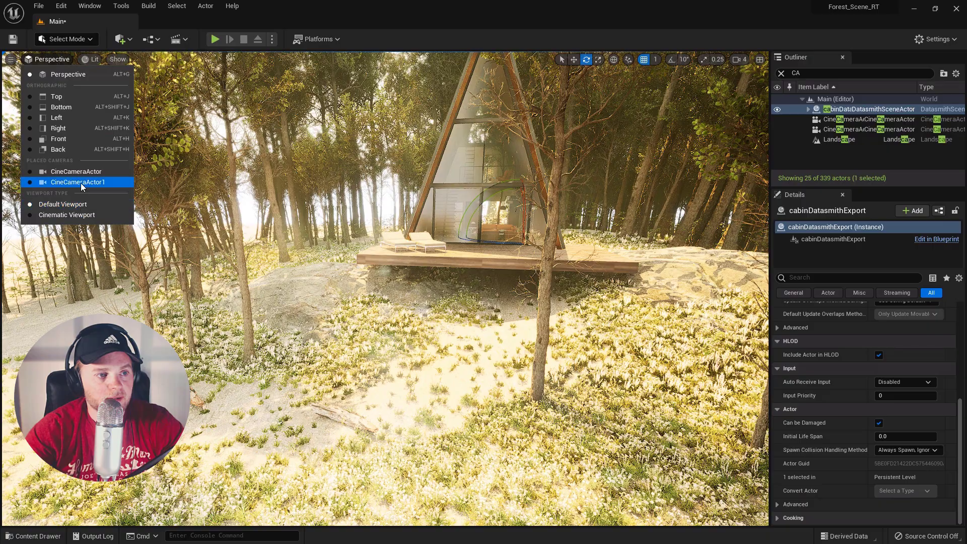
pyautogui.click(82, 182)
pyautogui.moveTo(355, 301); pyautogui.dragTo(393, 312)
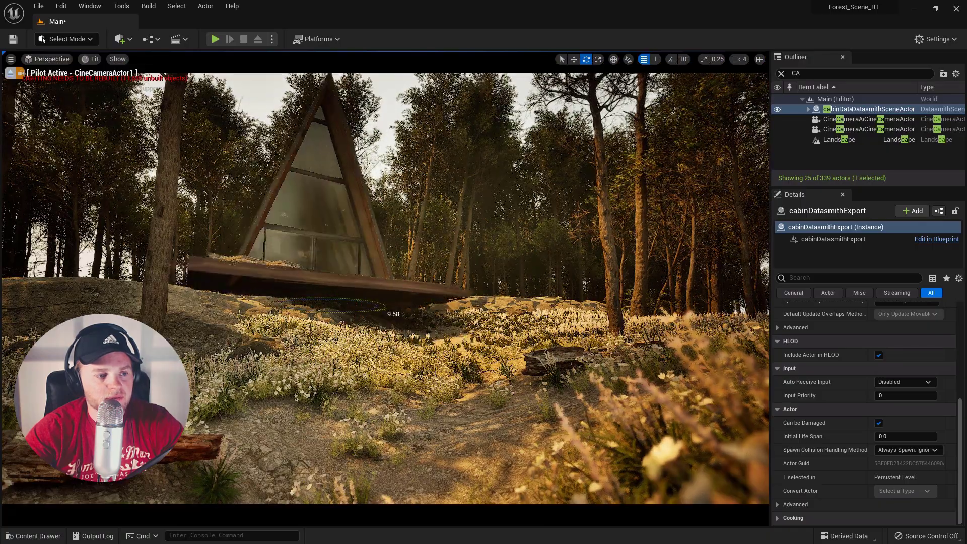
# - Select the whole imported cabin and rotate it back to 7.413° yaw
pyautogui.rightClick(438, 302)
pyautogui.press('Escape')
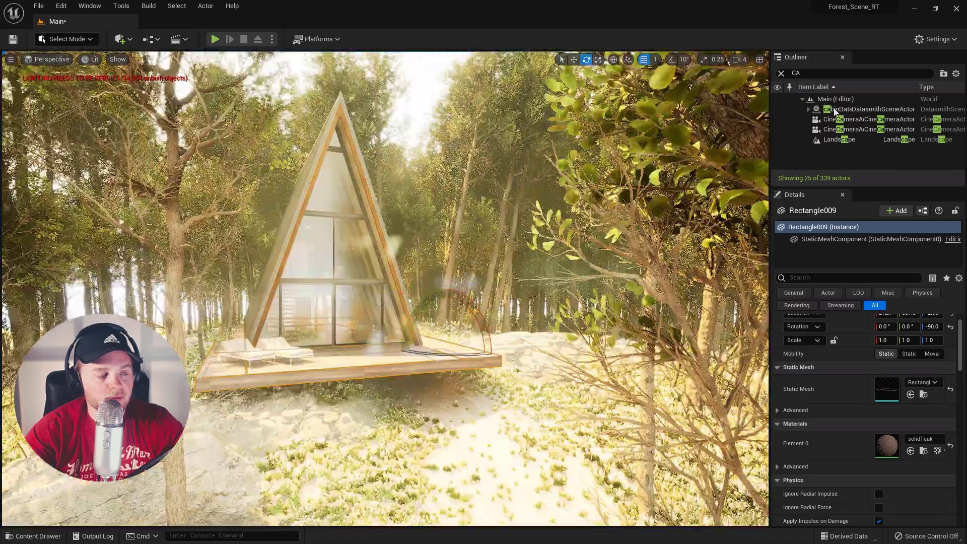
pyautogui.click(369, 343)
pyautogui.press('r')
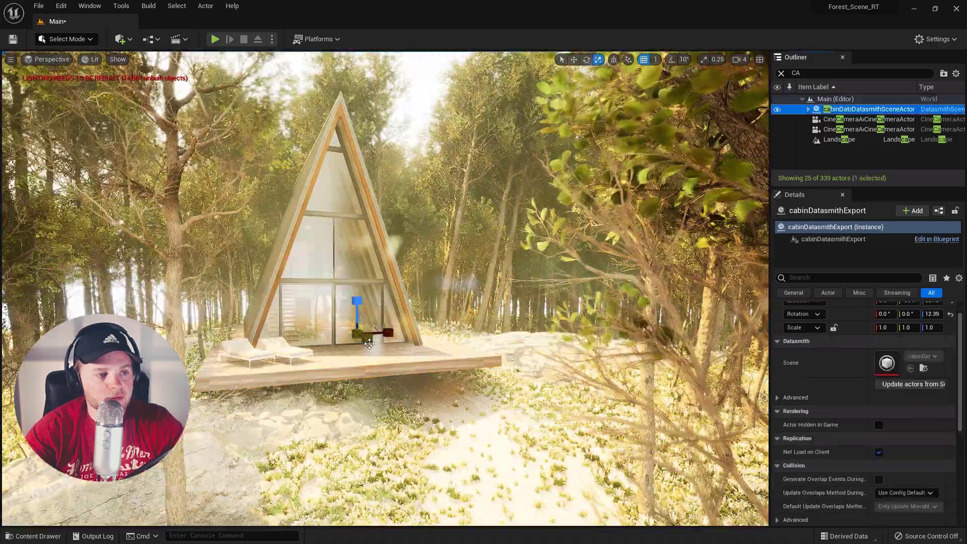
pyautogui.press('e')
pyautogui.moveTo(362, 333); pyautogui.dragTo(340, 333)
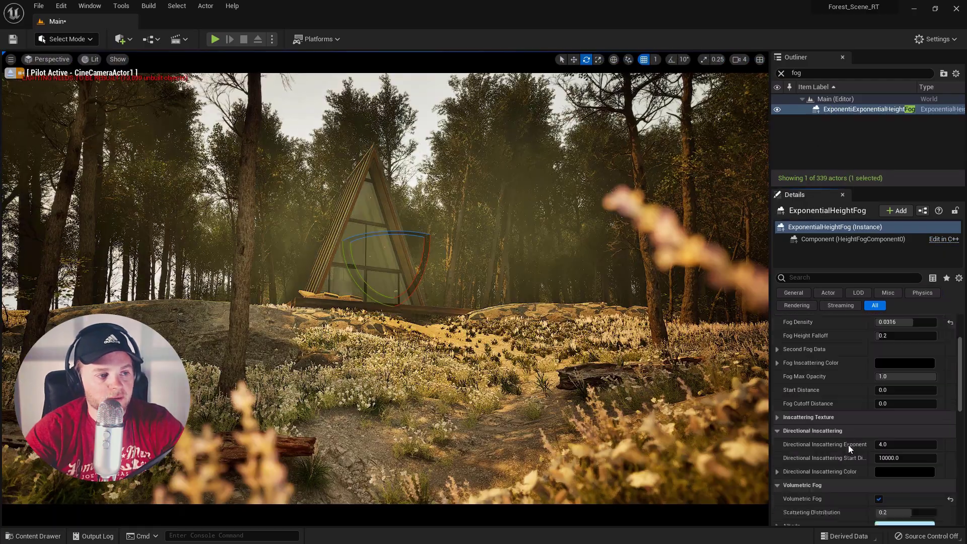
# - Enable volumetric fog with a white albedo (saturation 0), then smooth the landscape beside the cabin
pyautogui.scroll(-3, 848, 445)
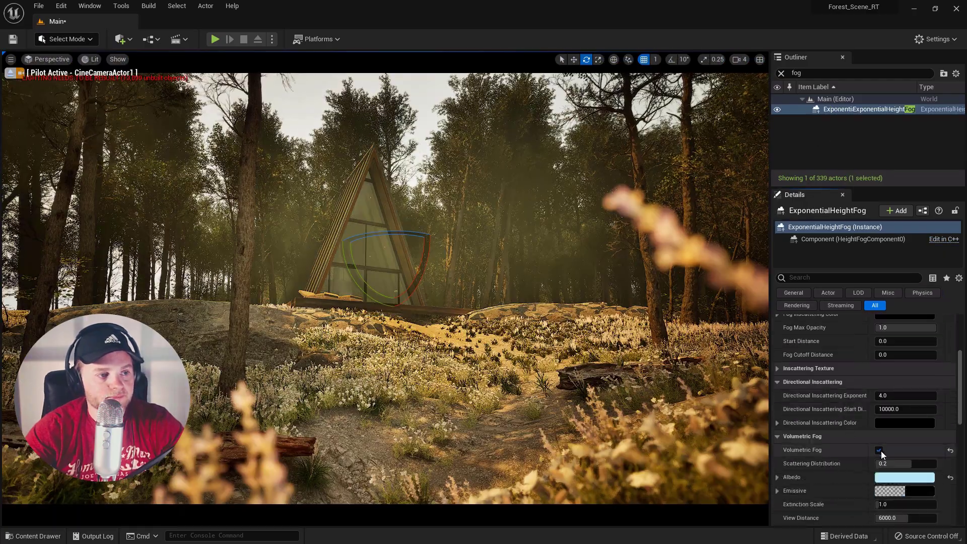
pyautogui.click(878, 449)
pyautogui.click(904, 477)
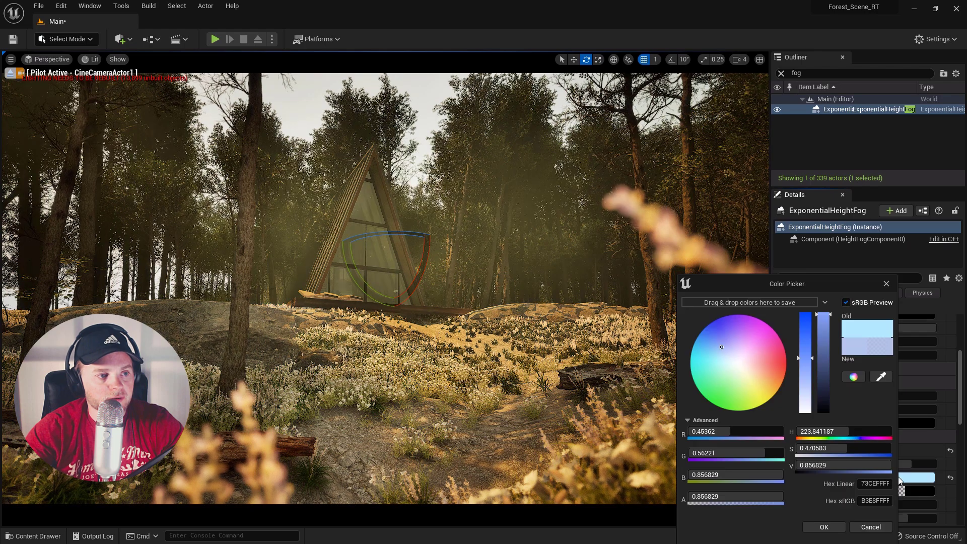
pyautogui.moveTo(809, 449); pyautogui.dragTo(795, 448)
pyautogui.click(823, 527)
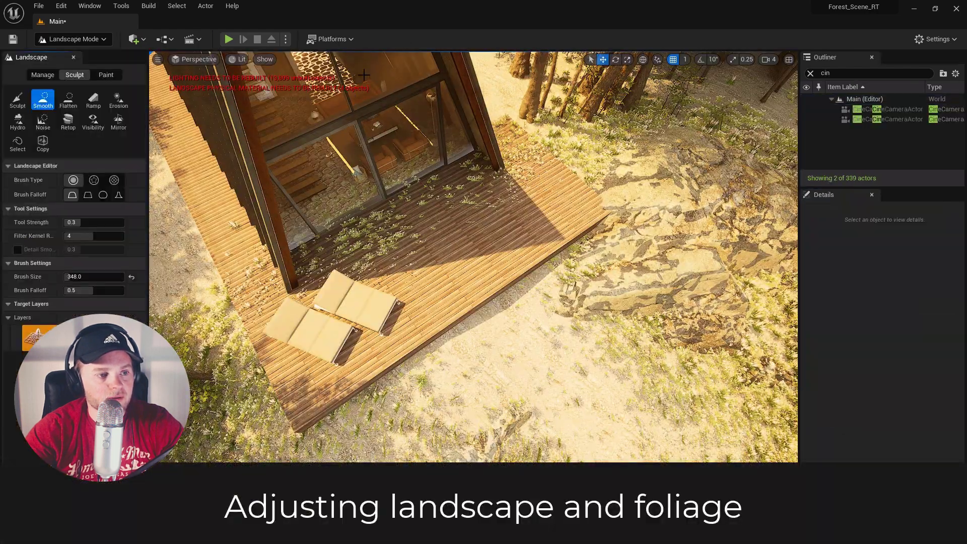
pyautogui.moveTo(592, 338); pyautogui.dragTo(592, 338, button='right')
pyautogui.moveTo(592, 338); pyautogui.dragTo(597, 305)
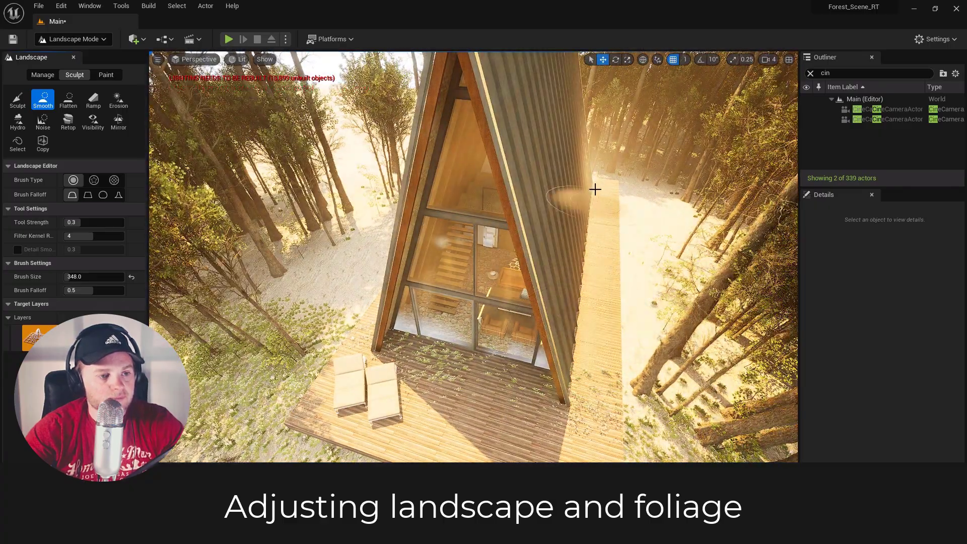